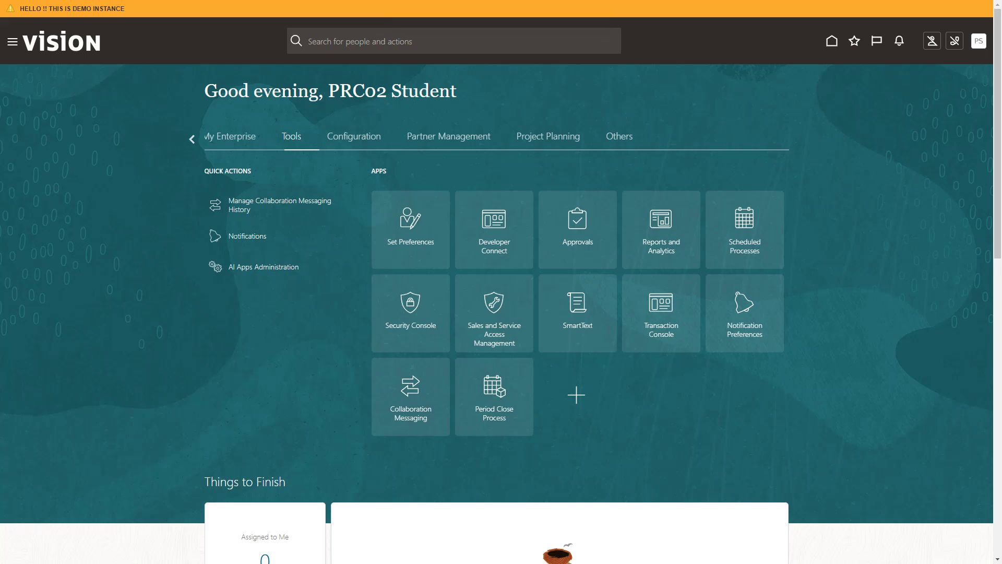
Go to Reports and Analytics from the Navigator's Tools section.
left_click(62, 531)
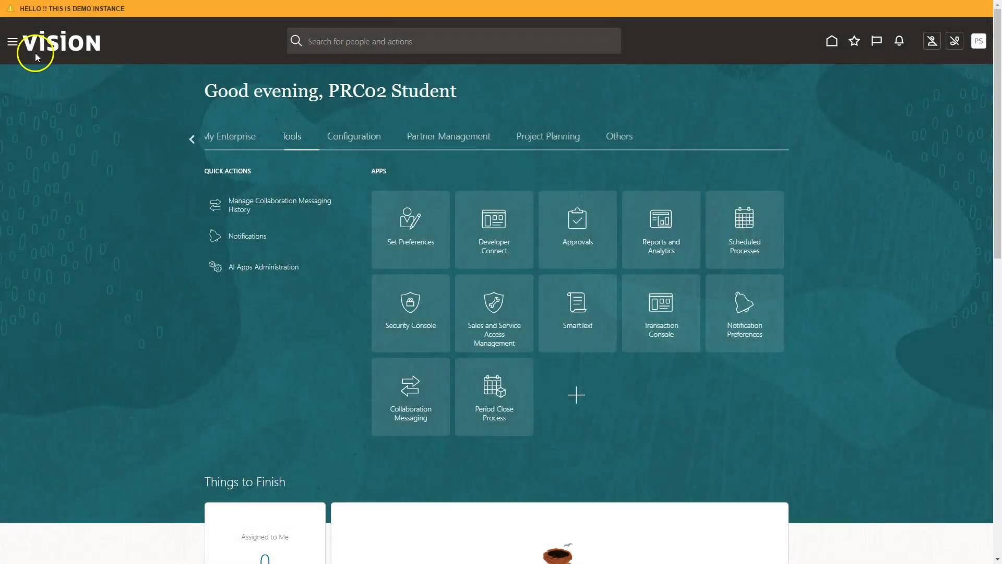
left_click(12, 43)
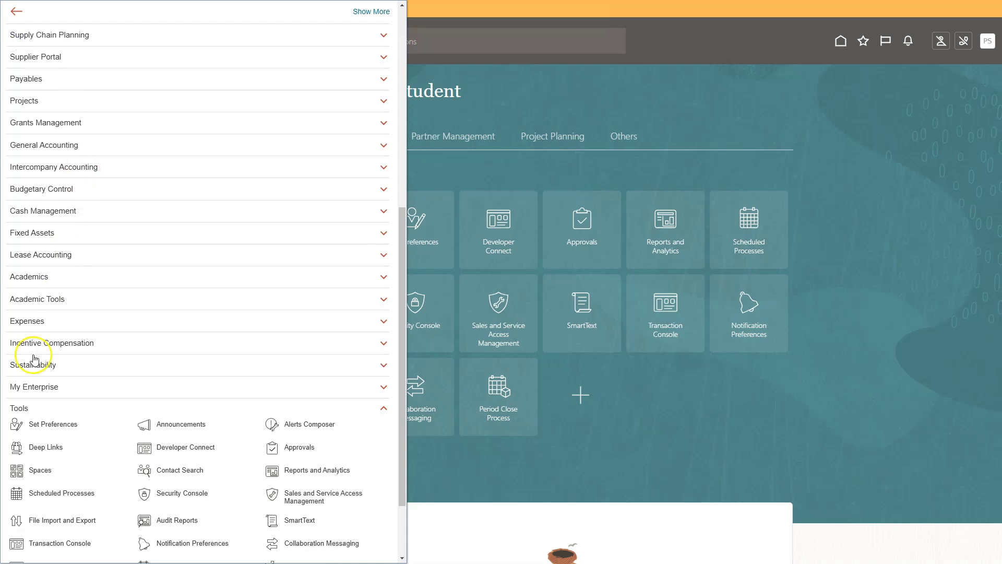
scroll(107, 429, "down", 2)
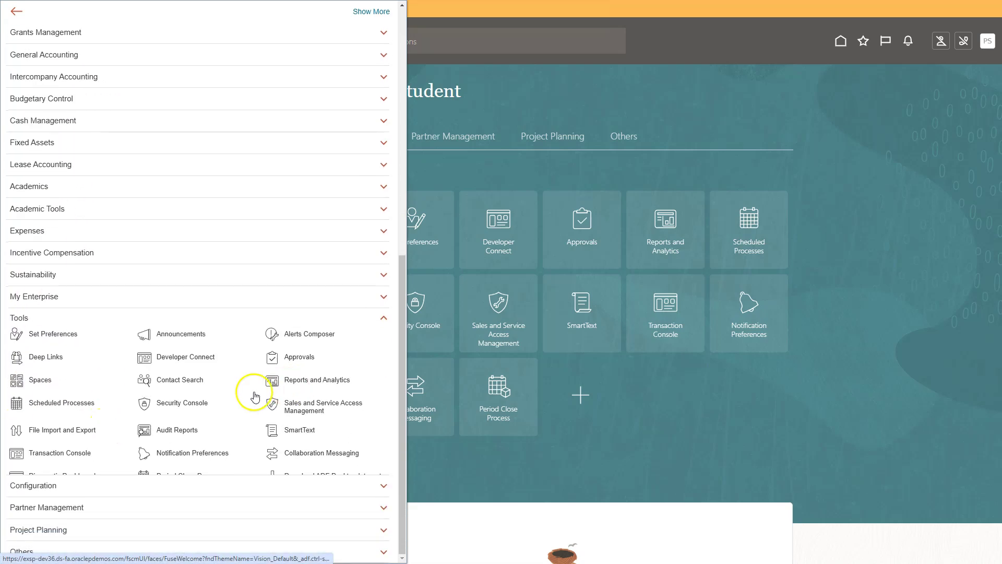
left_click(292, 382)
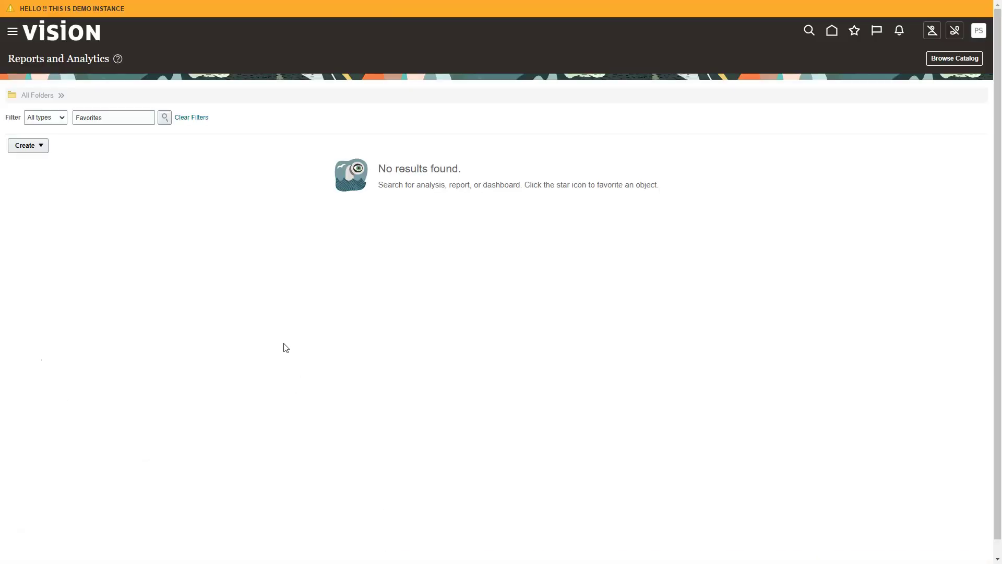
Open the BI catalog, then return to the OTBI home page.
left_click(950, 60)
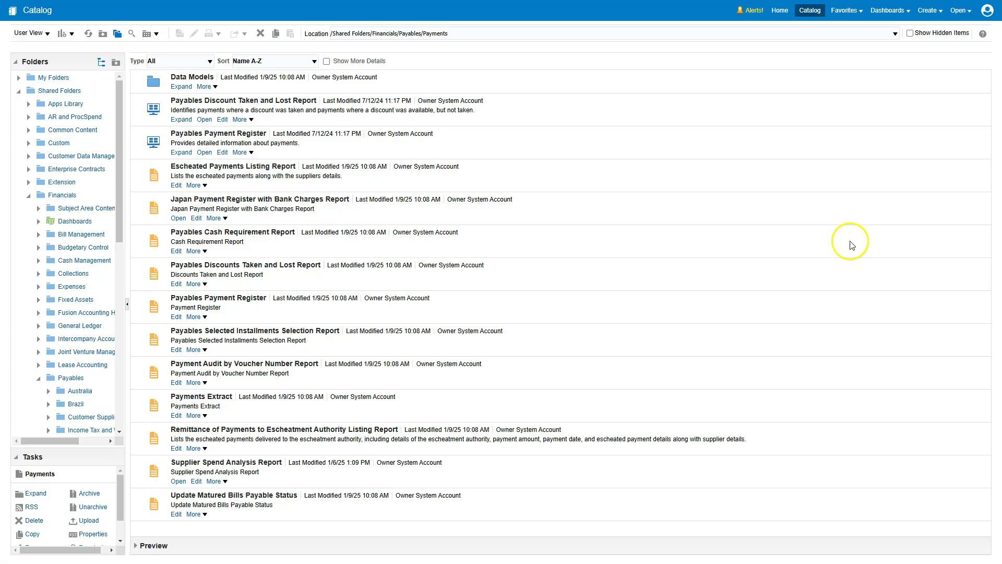
left_click(779, 10)
left_click(480, 141)
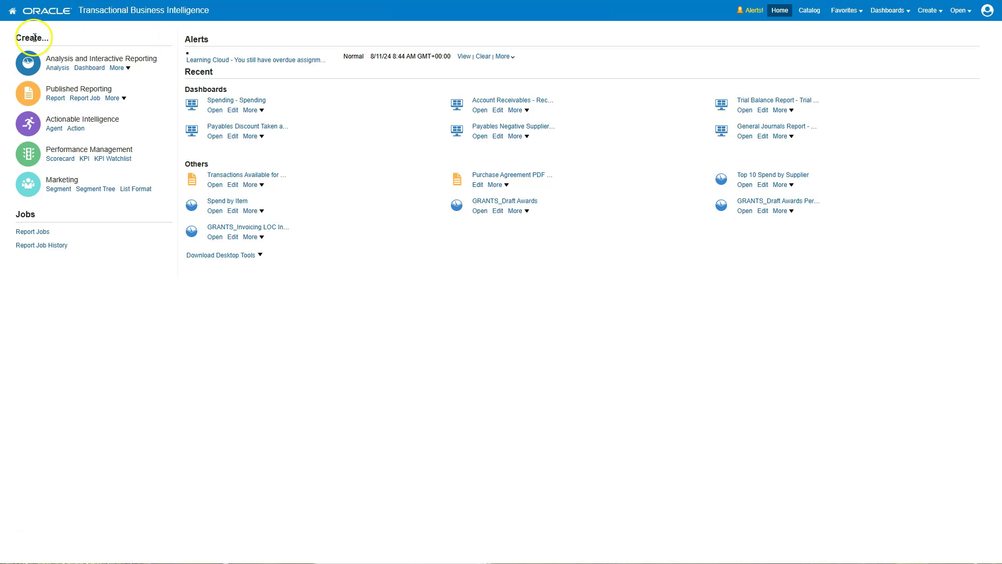
Start a new analysis on Supplier - Supplier Real Time, found by searching 'supplier'.
left_click(57, 68)
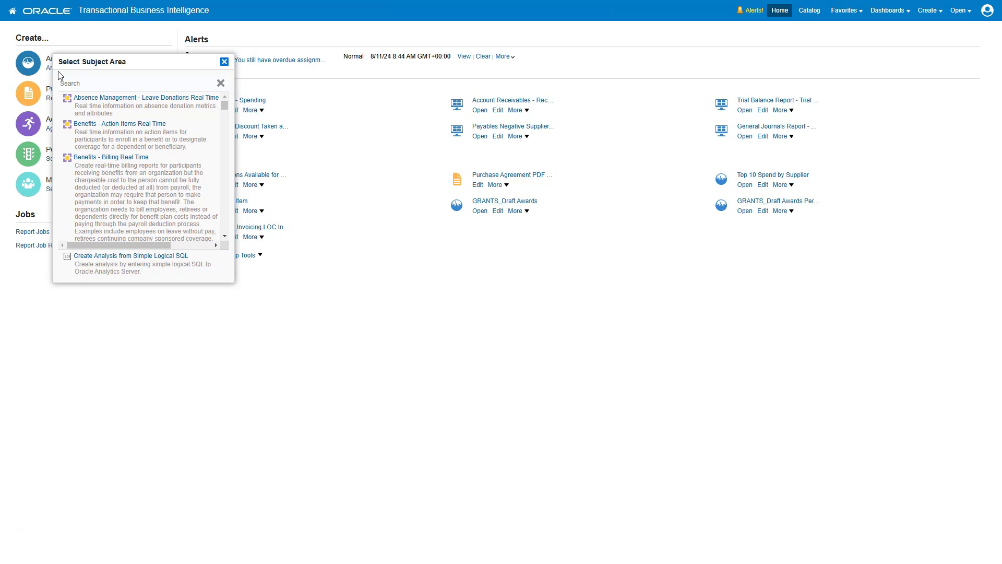
left_click(68, 83)
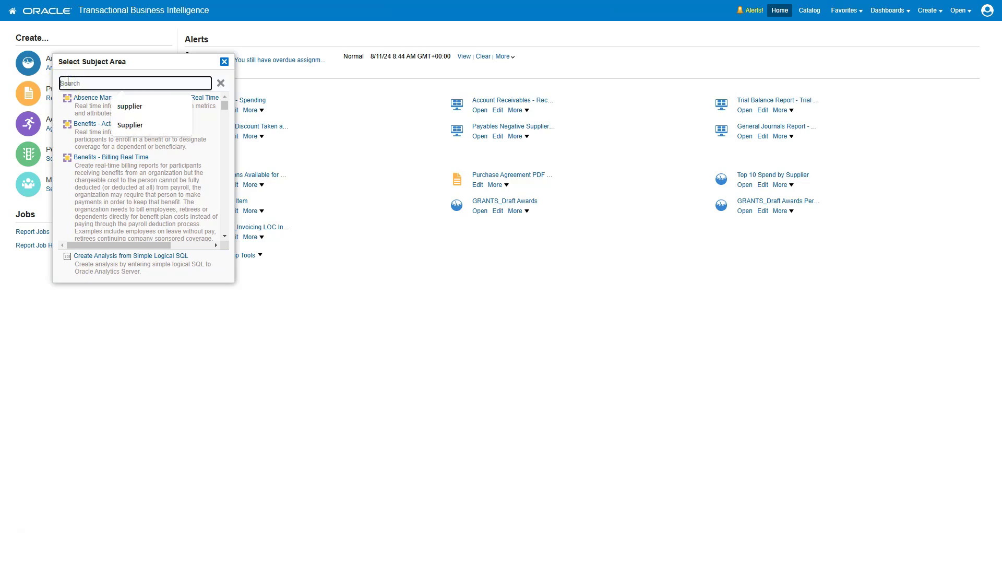
left_click(130, 106)
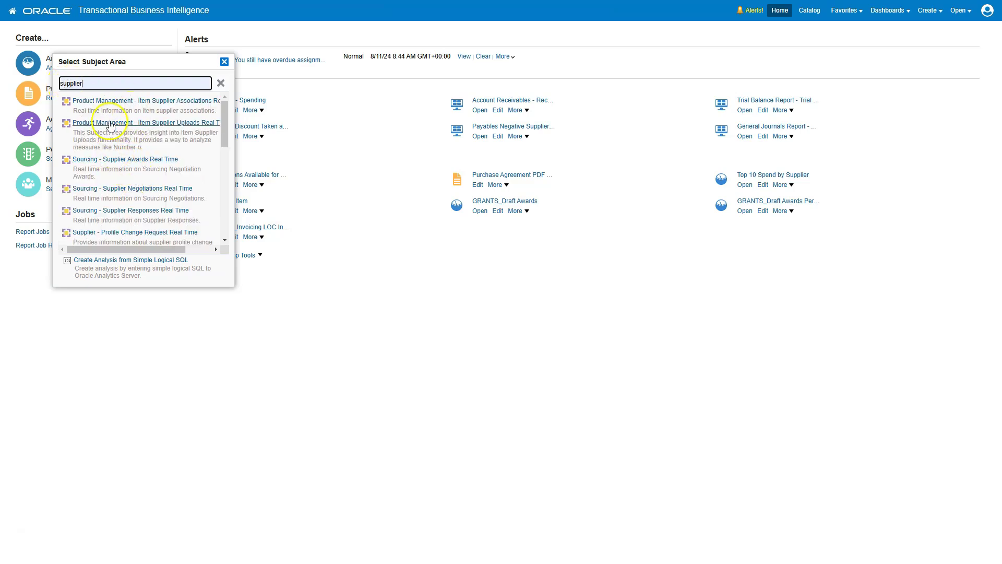
scroll(114, 185, "down", 1)
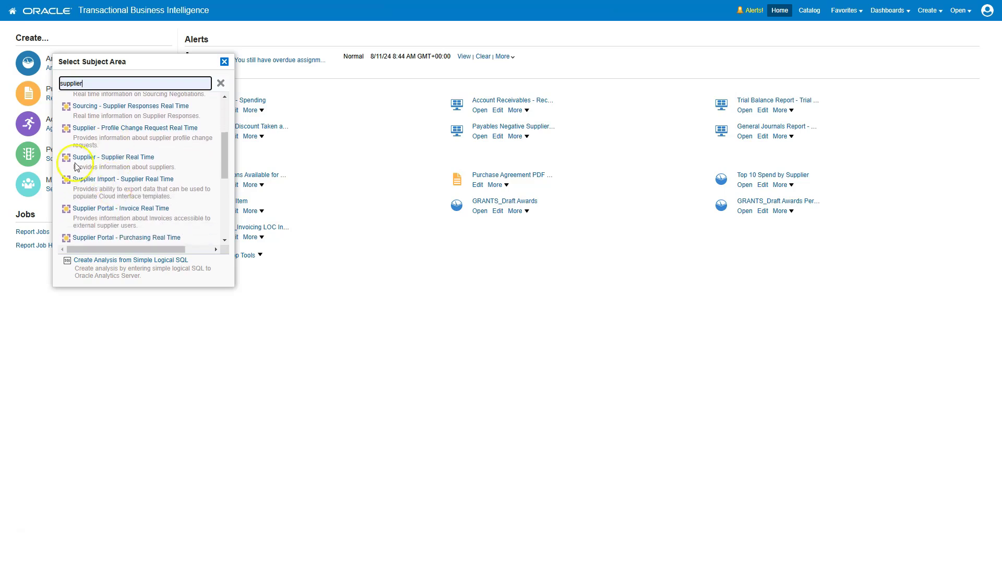
left_click(105, 158)
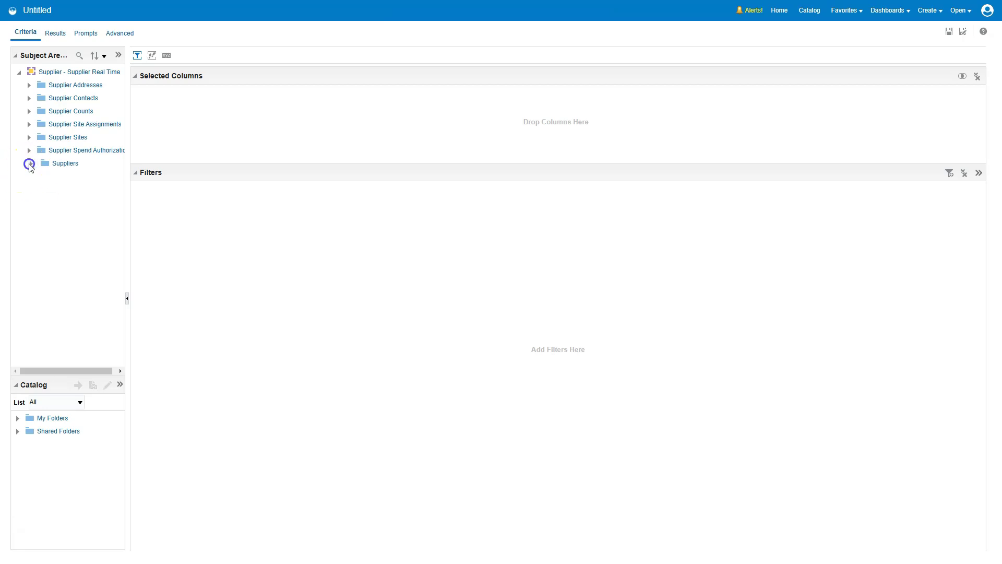
Add Supplier Name, Supplier Number and Status from Suppliers > Supplier Profile to the criteria.
left_click(30, 164)
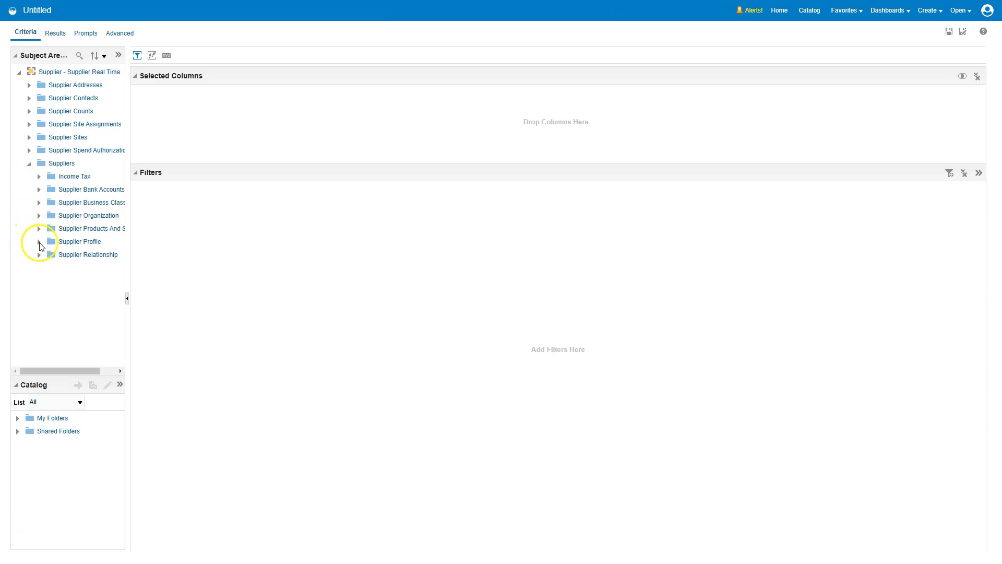
left_click(38, 243)
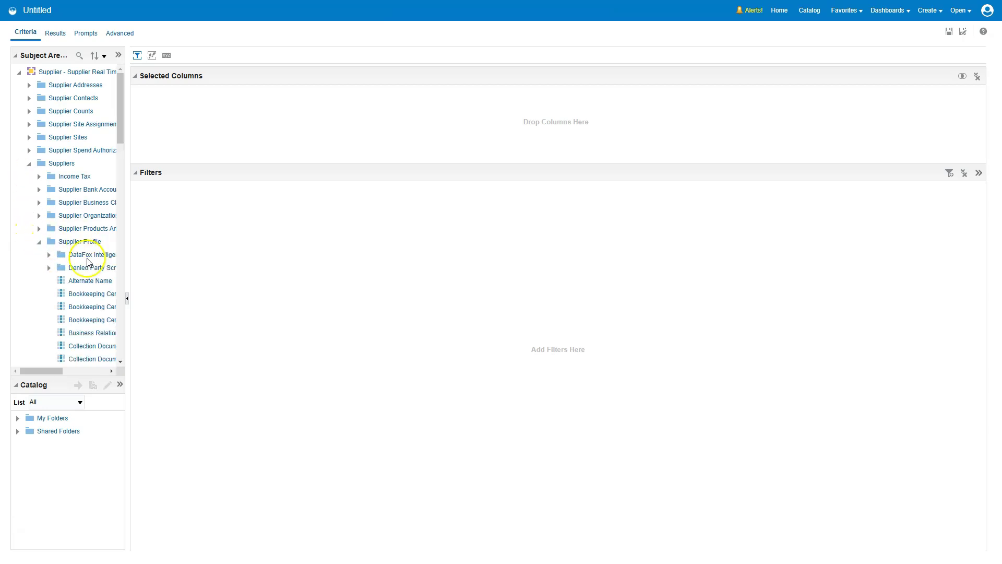
scroll(67, 245, "down", 10)
left_click_drag(69, 242, 203, 103)
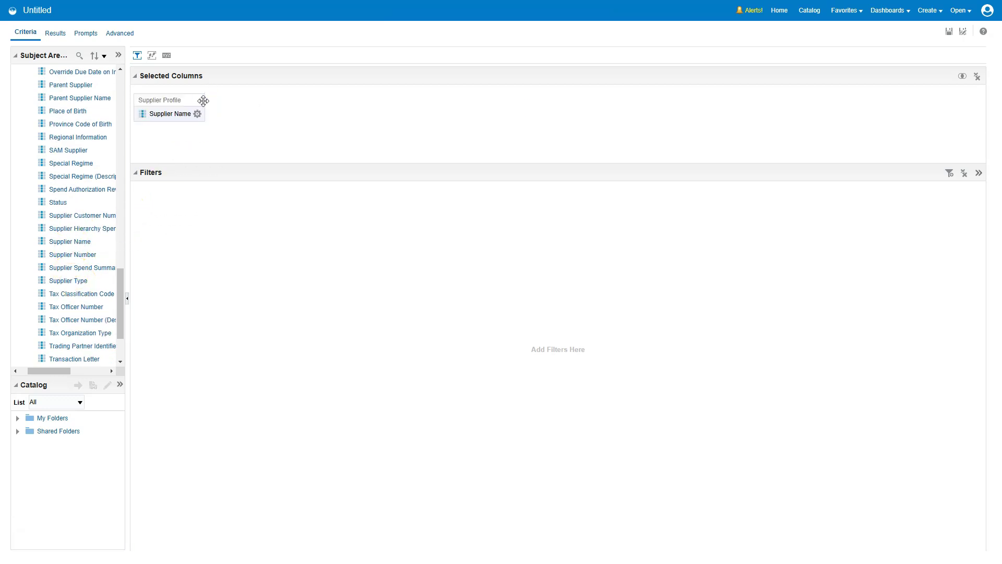
left_click(197, 113)
left_click_drag(83, 255, 234, 105)
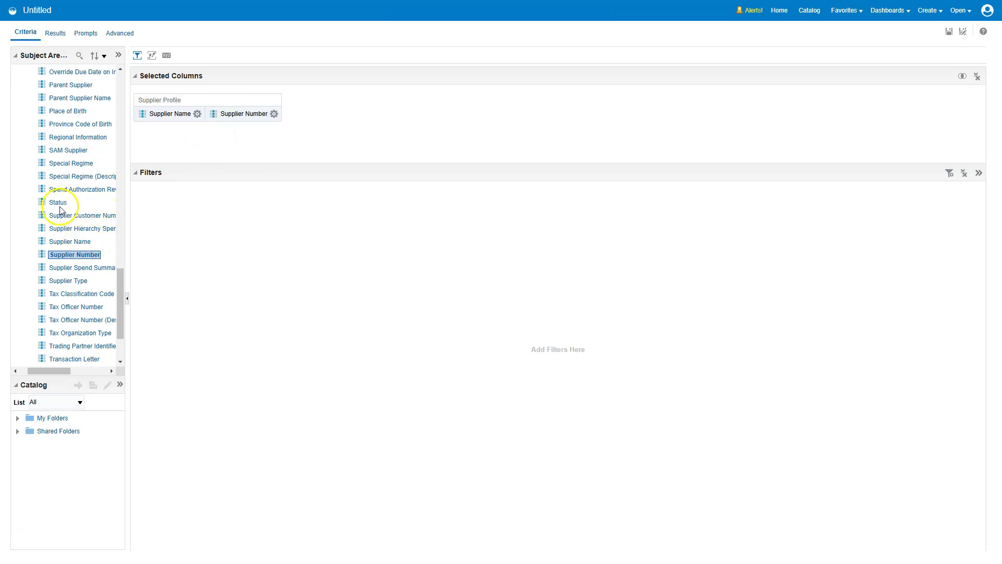
left_click_drag(61, 203, 319, 117)
left_click(321, 113)
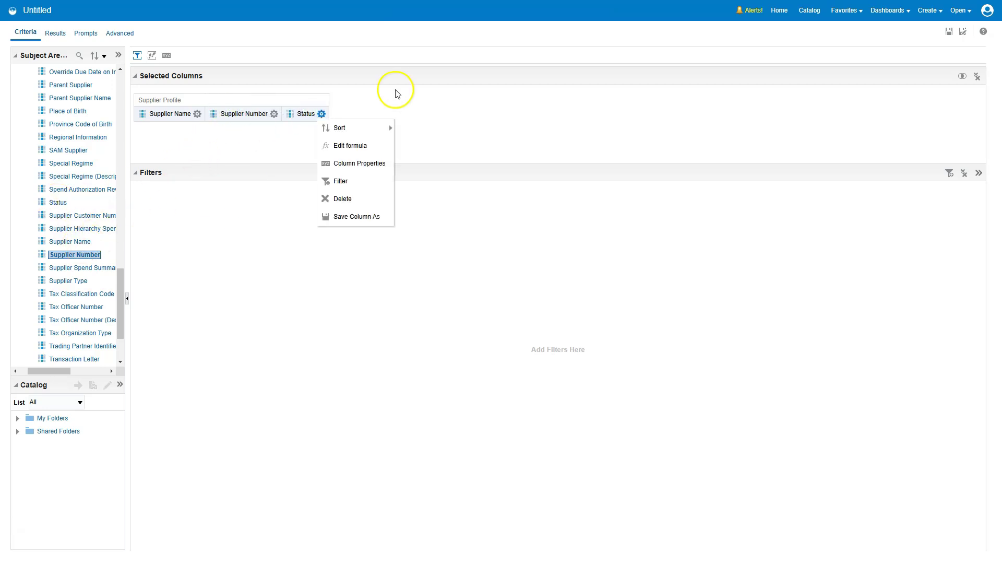
left_click(397, 93)
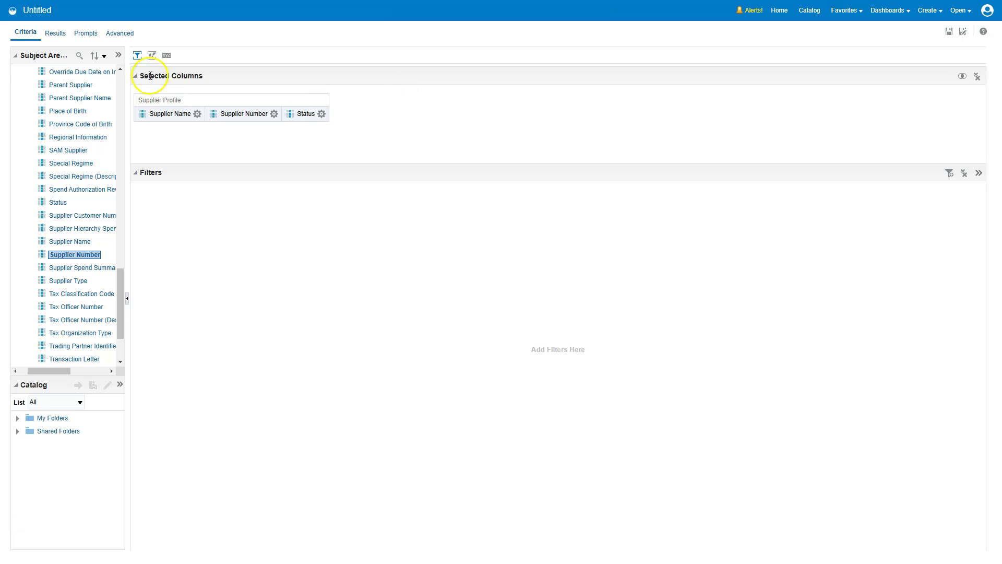
Preview the supplier name, number and status table in Results.
left_click(56, 34)
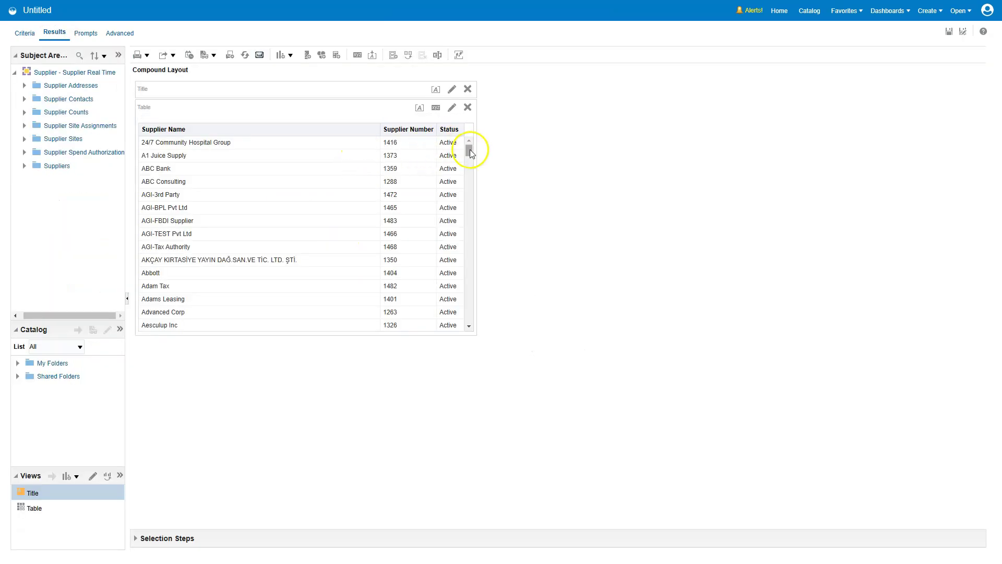
mouse_move(469, 151)
left_mouse_down()
mouse_move(469, 293)
mouse_move(469, 151)
left_mouse_up()
Save the analysis in My Folders as 'Supplier Extract' with description 'Supplier Extract'.
left_click(949, 32)
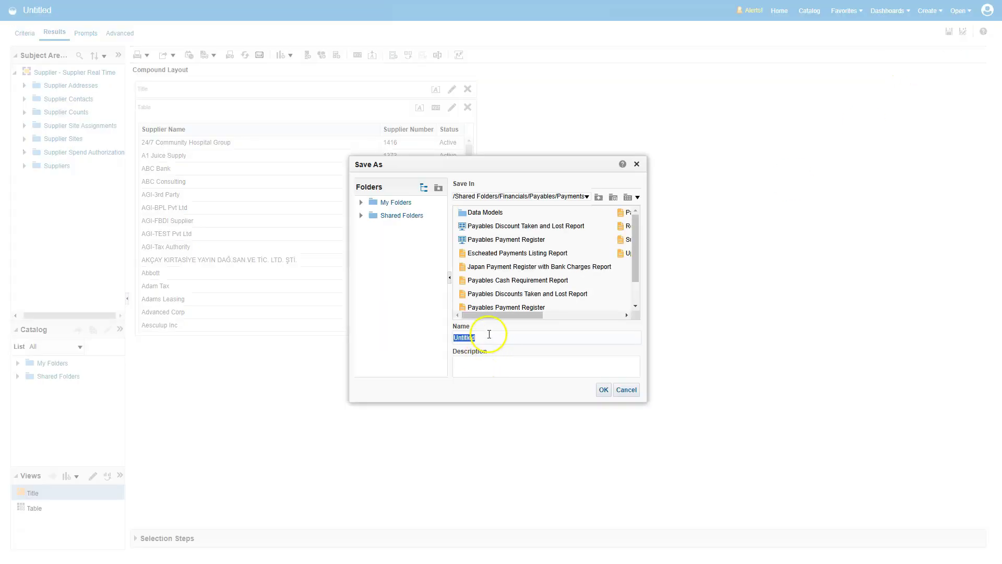
left_click(489, 335)
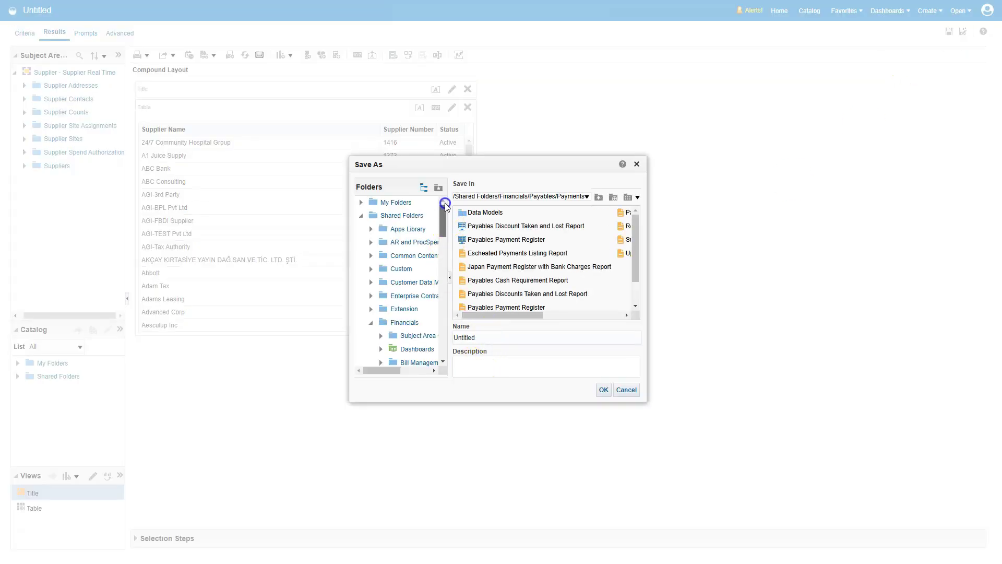
left_click(400, 204)
left_click(487, 340)
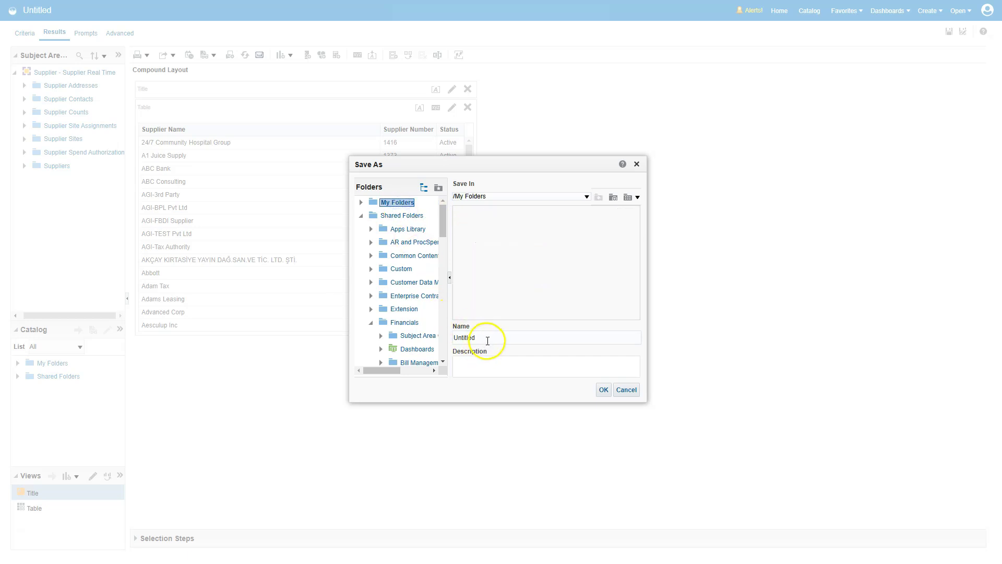
left_click_drag(487, 340, 433, 339)
type("Supplier Extract")
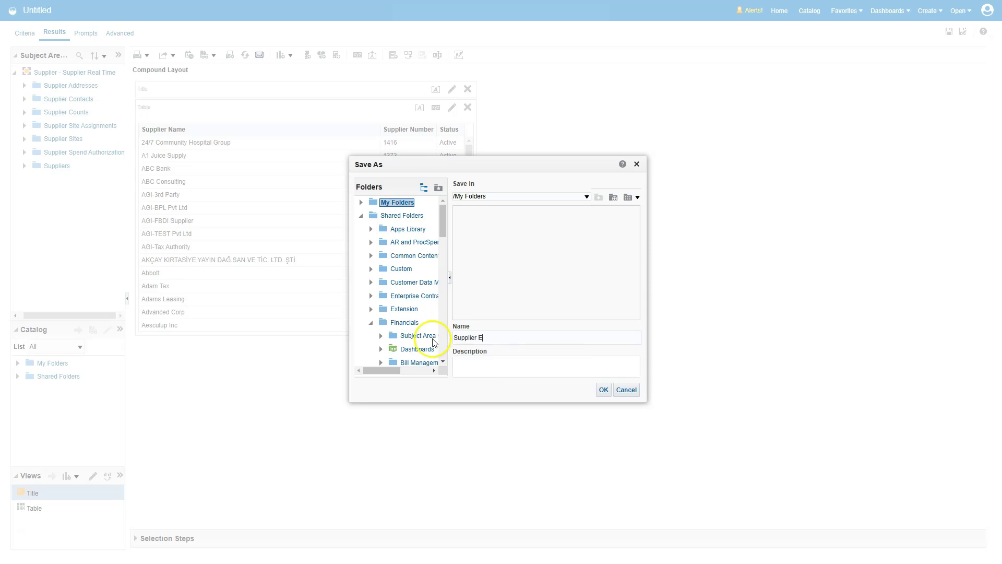
left_click(489, 364)
type("Supplier Extract")
left_click(604, 390)
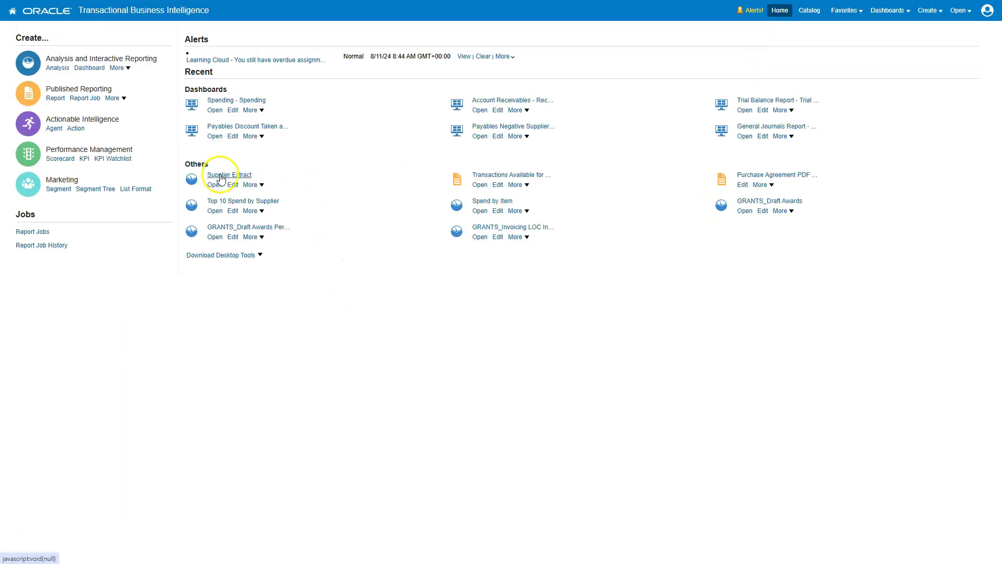
Reveal Supplier Extract's Export > Formatted > Data options: Excel, CSV, Tab Delimited, XML.
left_click(248, 186)
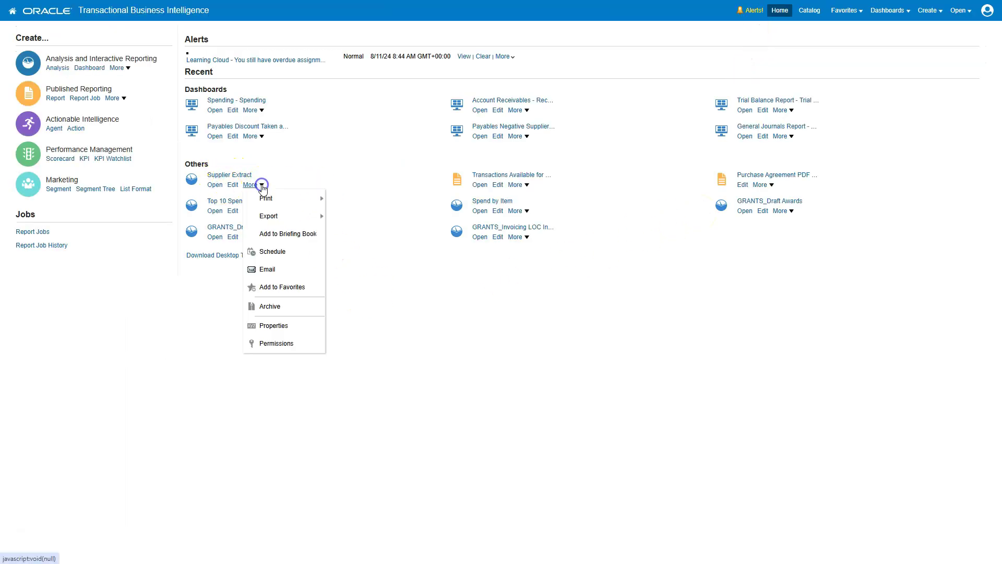
mouse_move(280, 217)
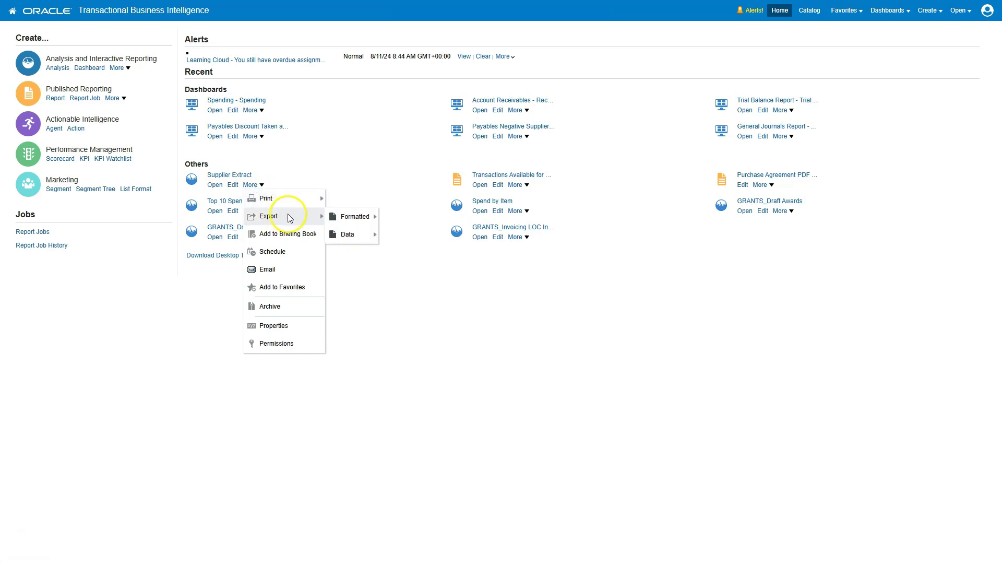
mouse_move(352, 217)
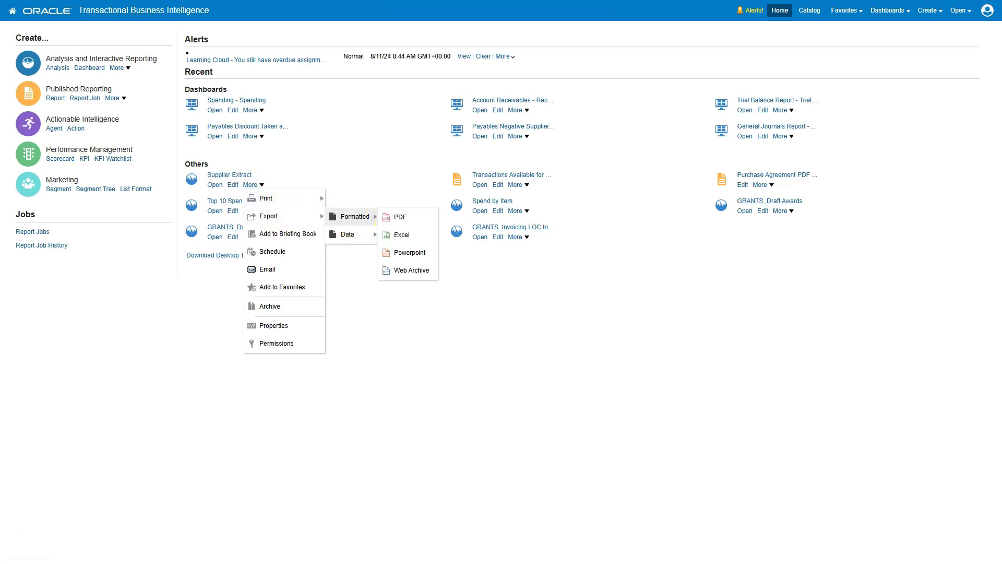
mouse_move(354, 236)
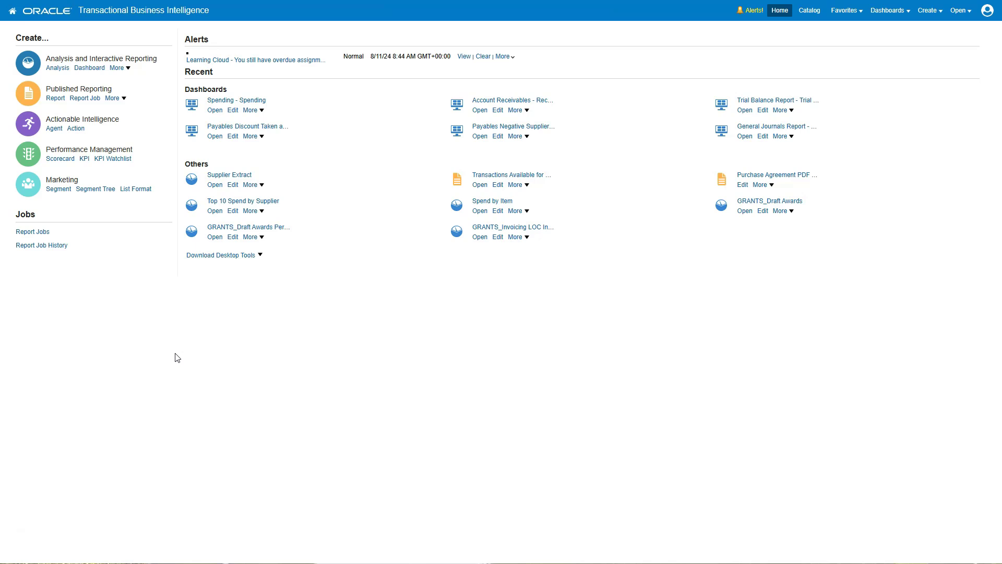
Create a published report based on the Supplier - Supplier Real Time subject area, found by searching 'sup'.
left_click(55, 98)
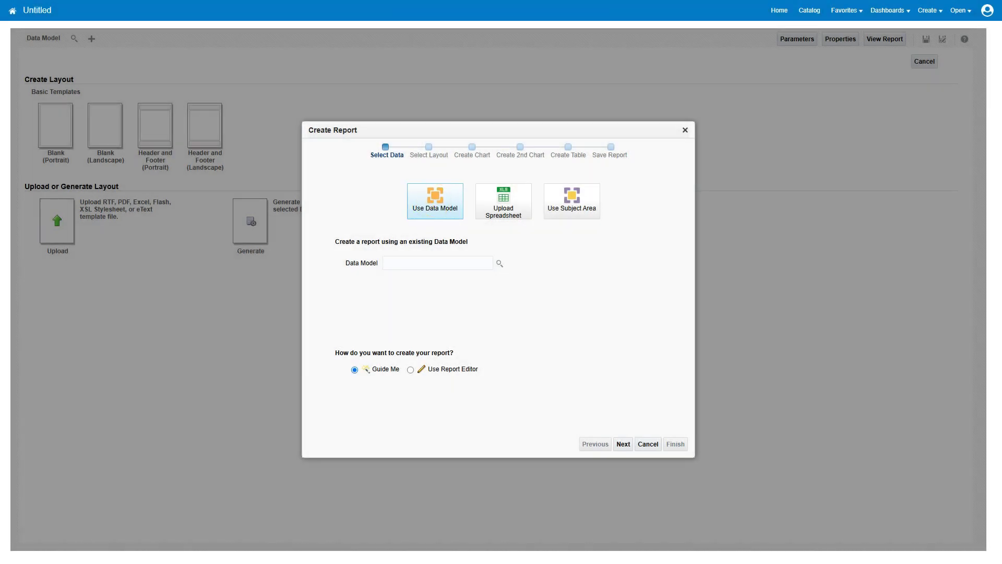
left_click(577, 209)
left_click(578, 213)
left_click(544, 264)
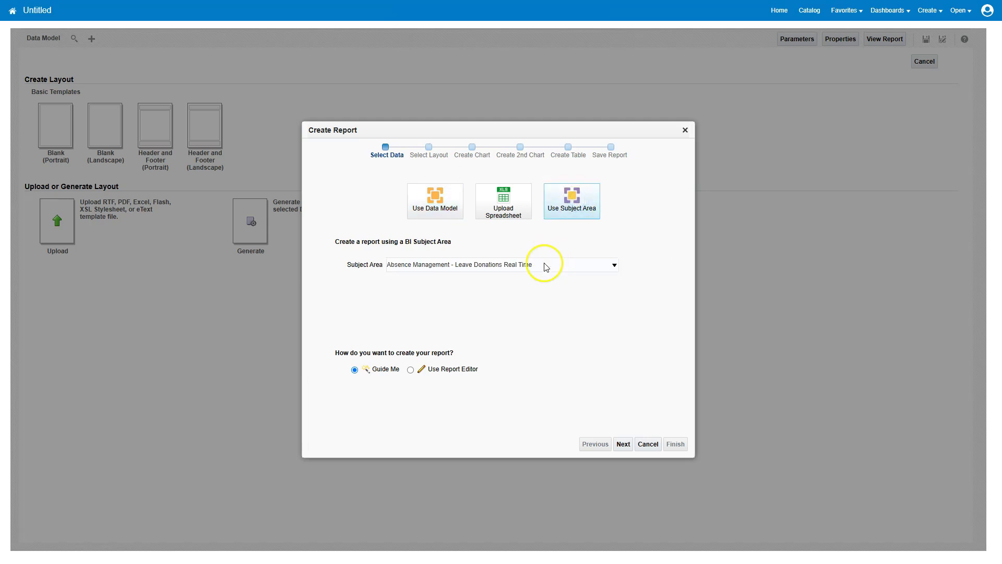
type("sup")
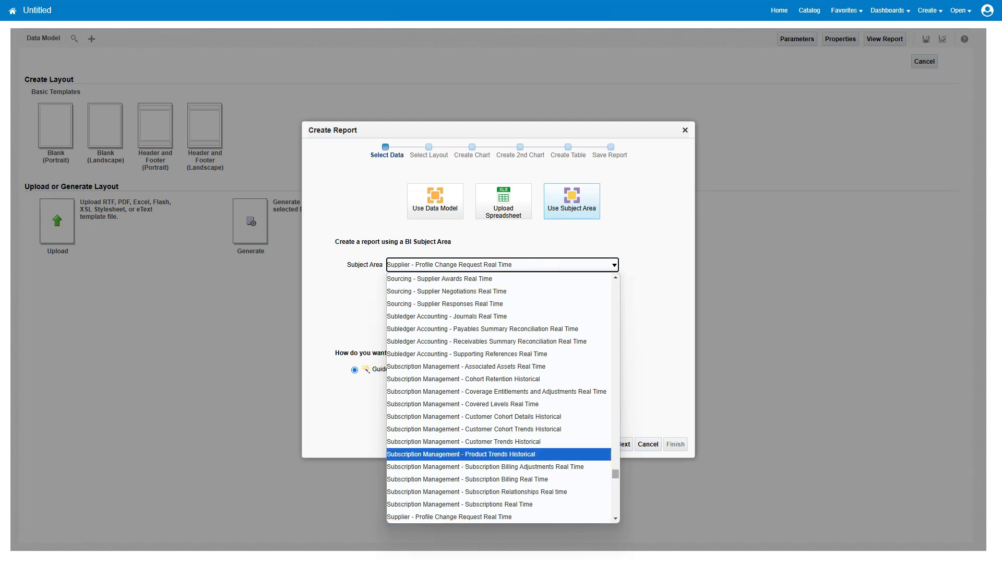
scroll(413, 483, "down", 1)
left_click(414, 483)
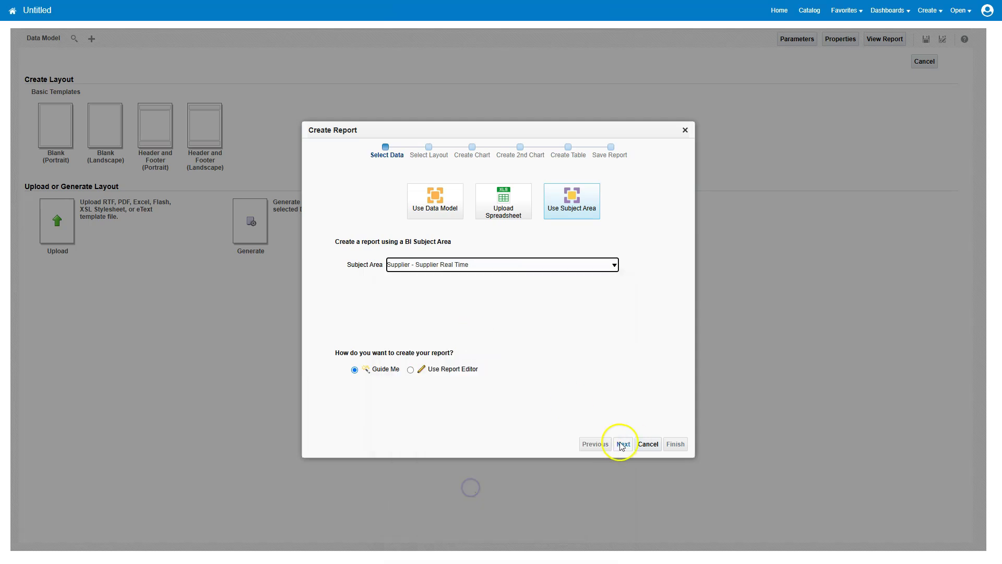
left_click(621, 444)
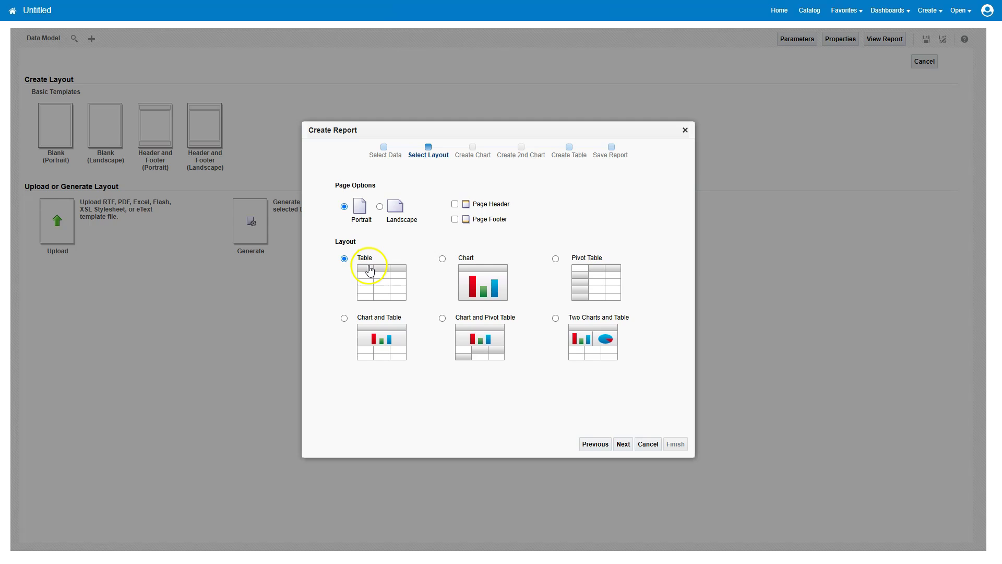
Build a table layout with Supplier Name, Supplier Number and Status columns.
left_click(623, 443)
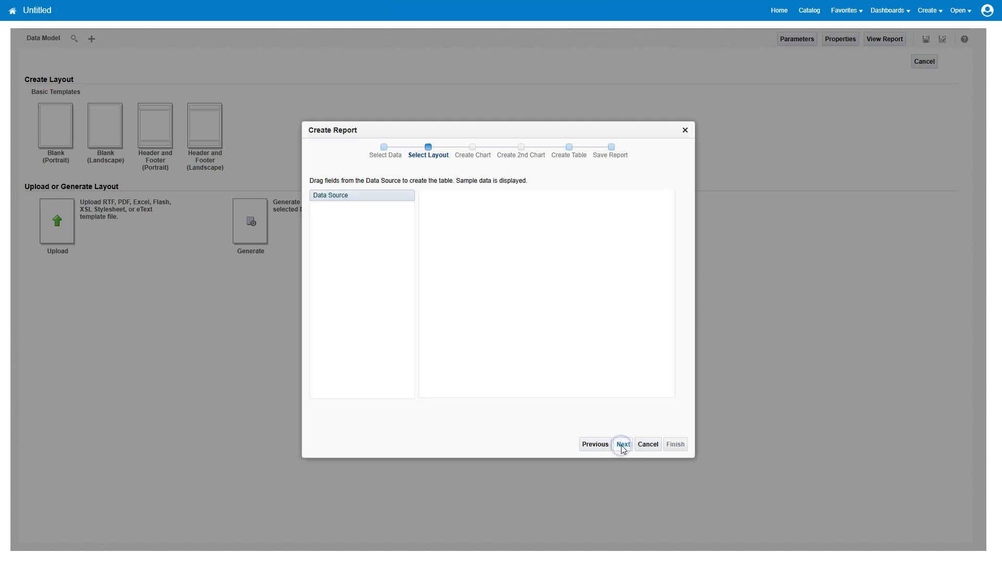
left_click(331, 243)
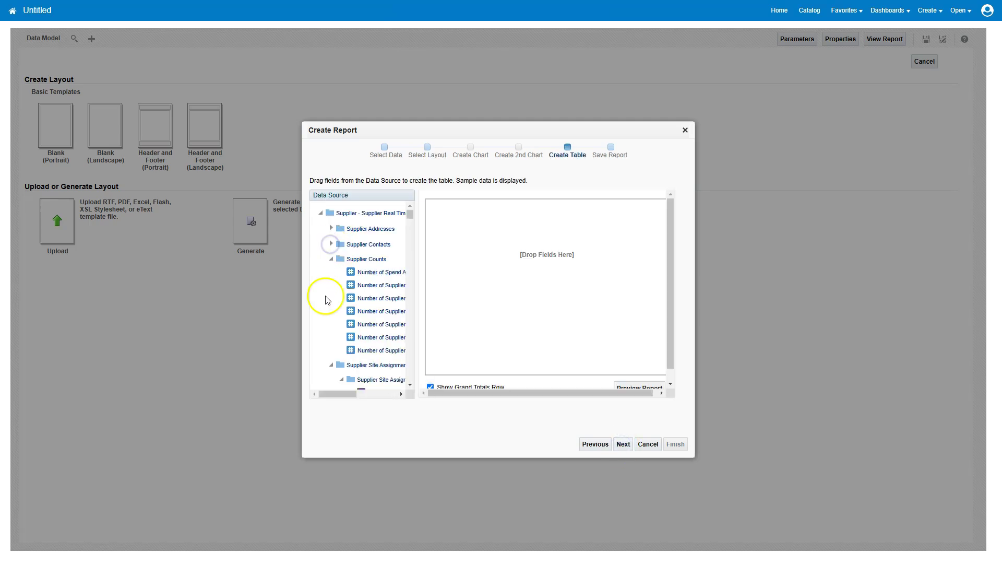
left_click(331, 258)
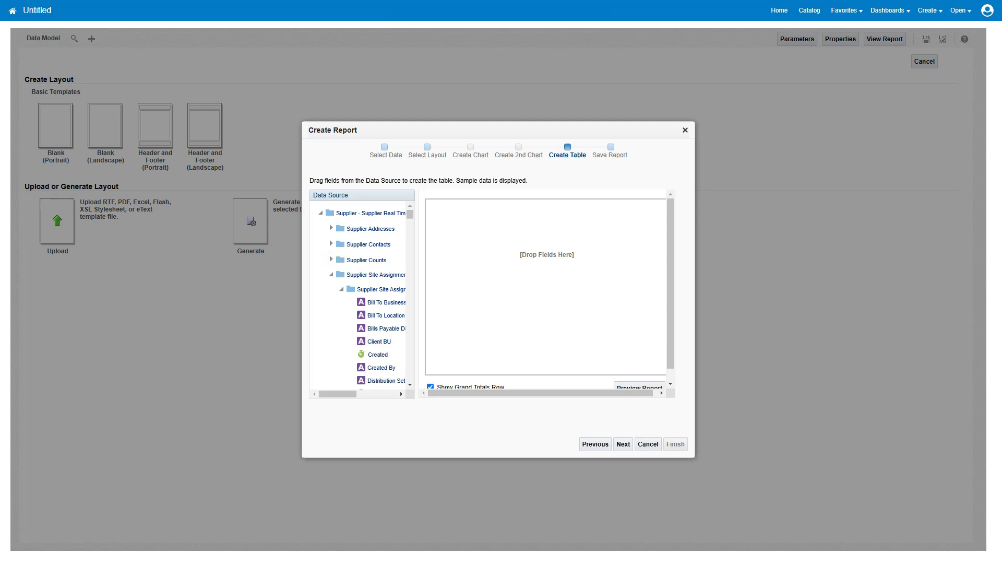
scroll(339, 286, "down", 15)
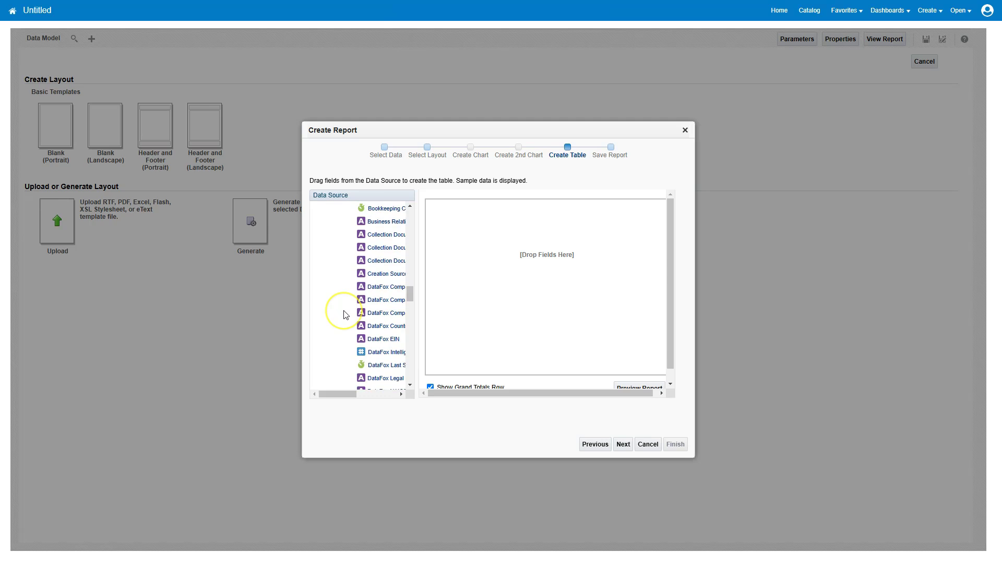
left_click_drag(358, 338, 496, 243)
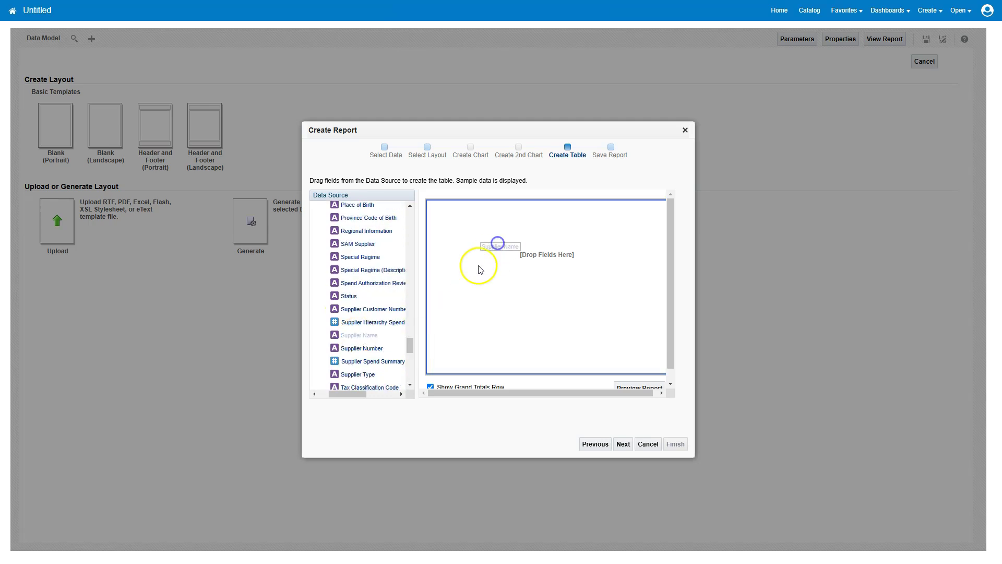
left_click_drag(375, 348, 576, 232)
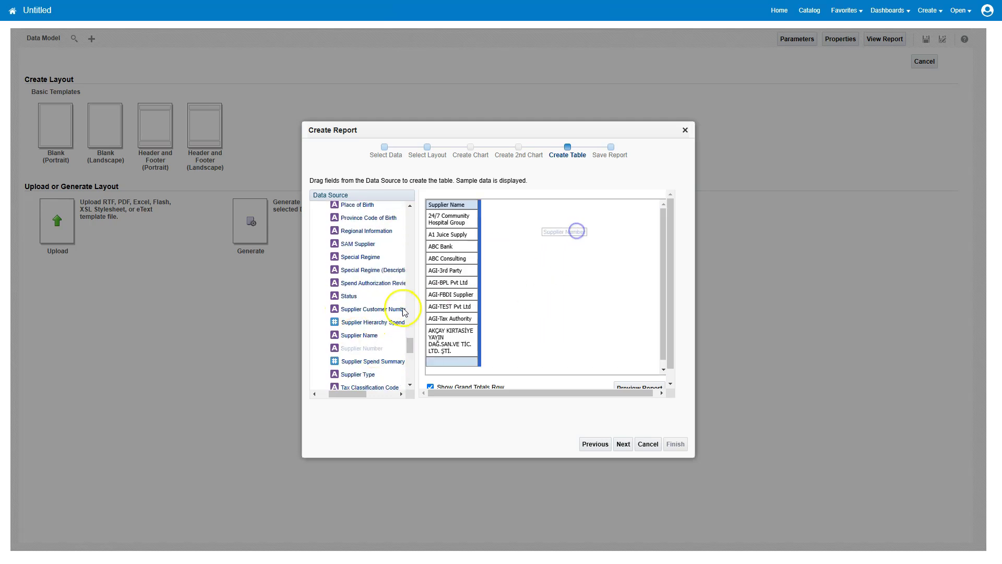
left_click_drag(355, 296, 547, 247)
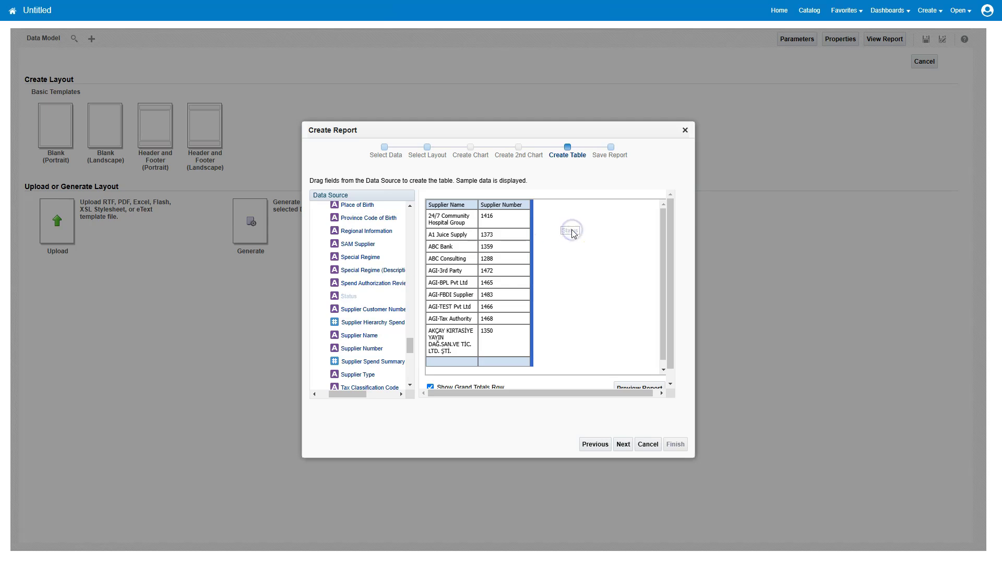
Finish the wizard and save the report as 'OracleAnalyticsReport' in My Folders.
left_click(622, 444)
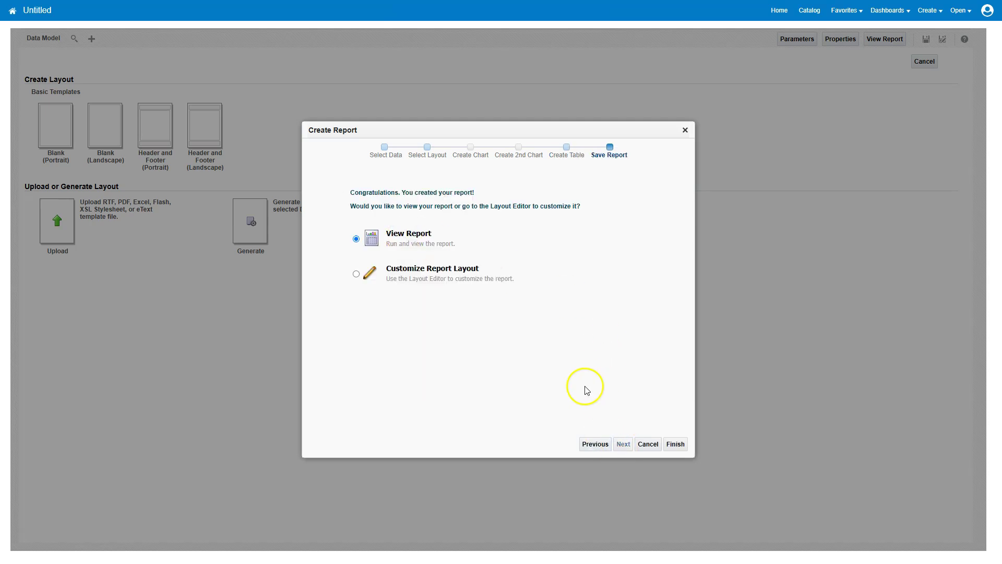
left_click(675, 444)
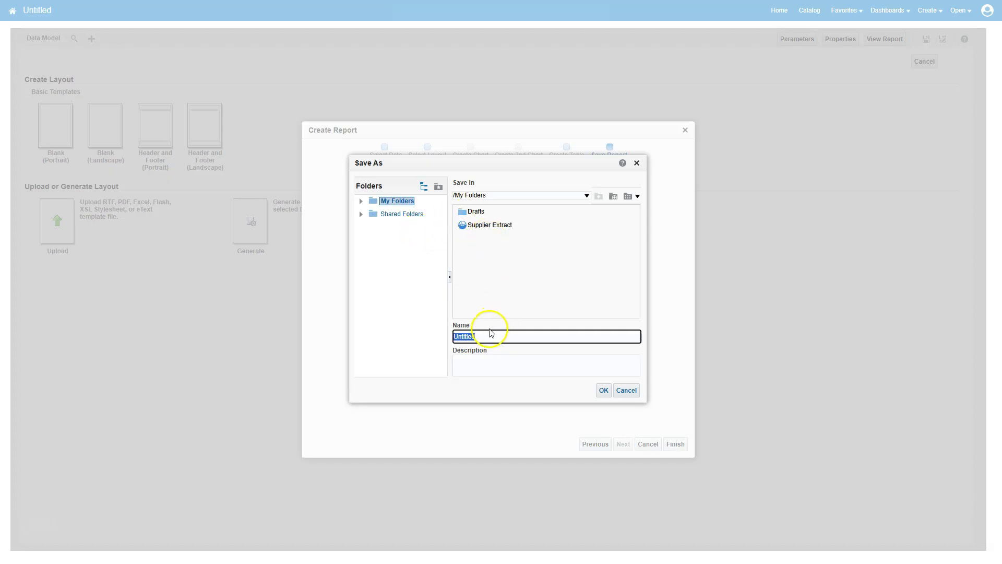
type("OracleAnalyticsReport")
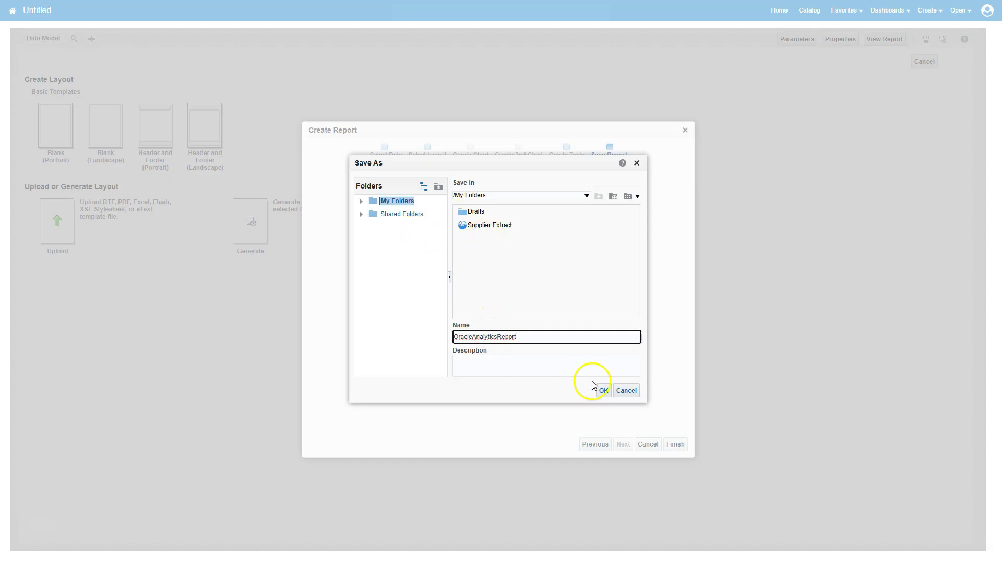
left_click(603, 390)
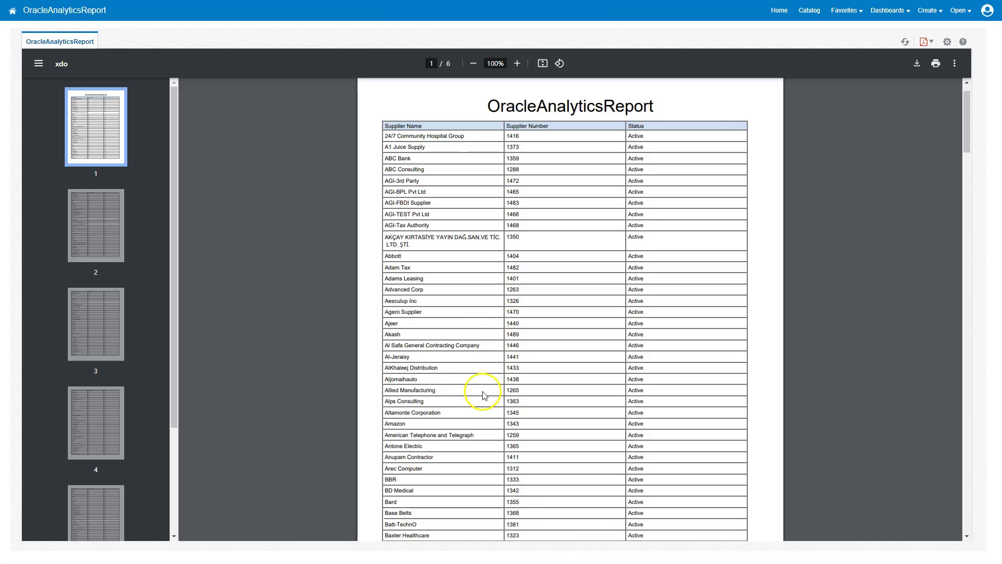
scroll(480, 392, "down", 20)
scroll(480, 398, "down", 20)
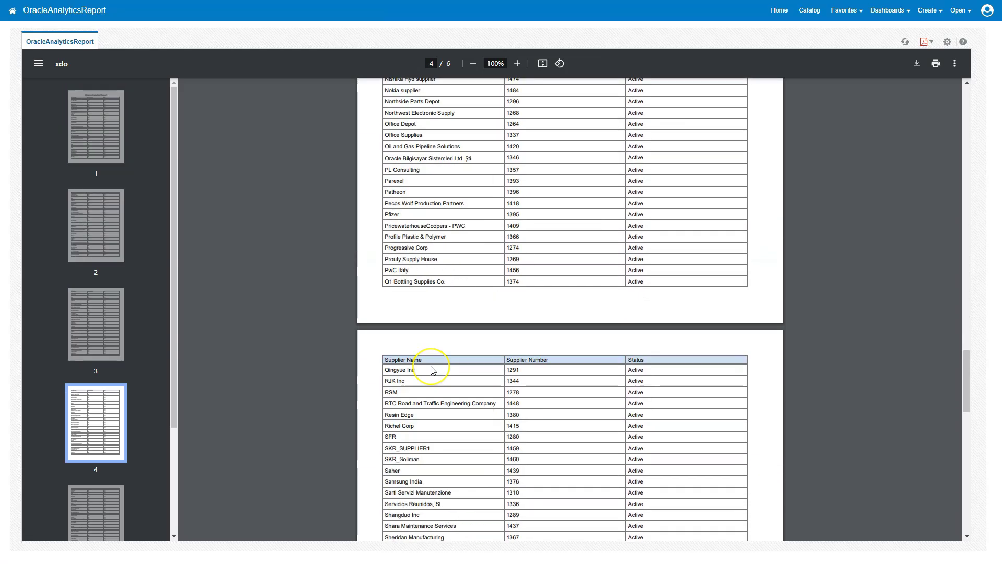